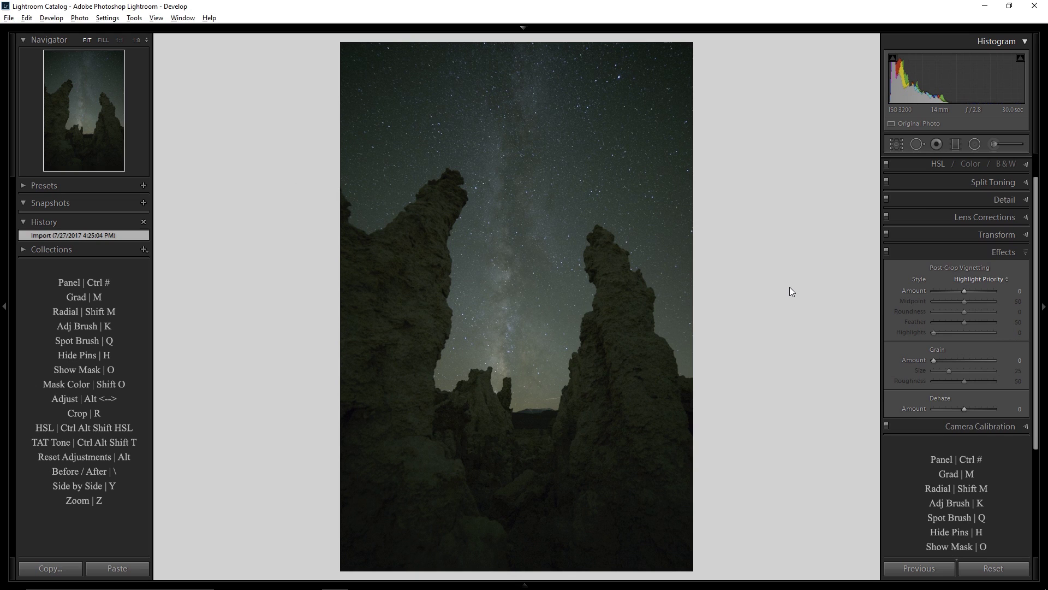
Review the photo's Camera Calibration settings and its Lens Corrections profile options.
{"action": "left_click", "coordinate": [1005, 425]}
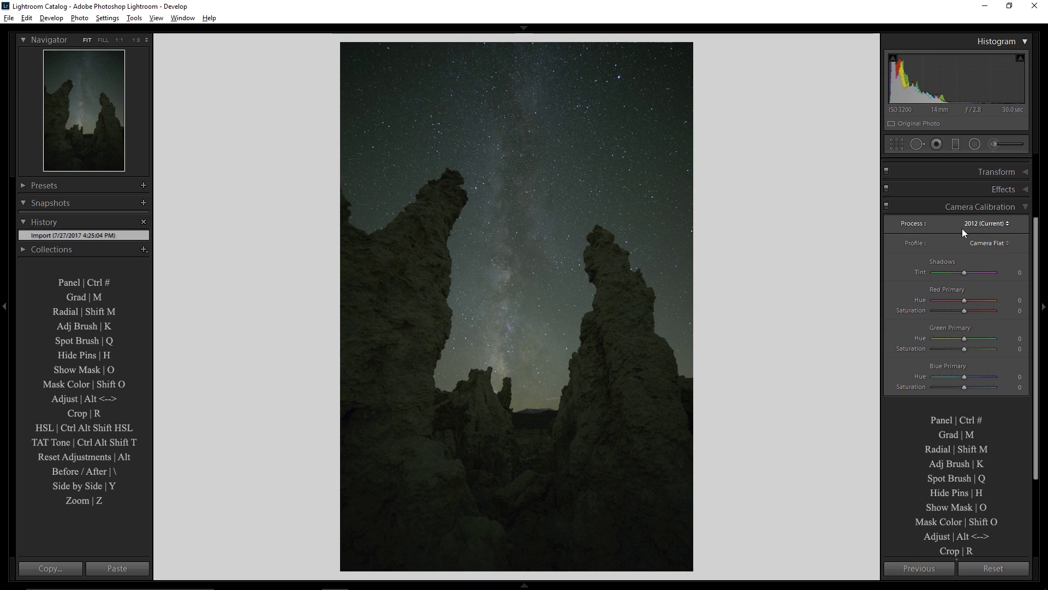
{"action": "scroll", "coordinate": [962, 228], "scroll_direction": "up", "scroll_amount": 1}
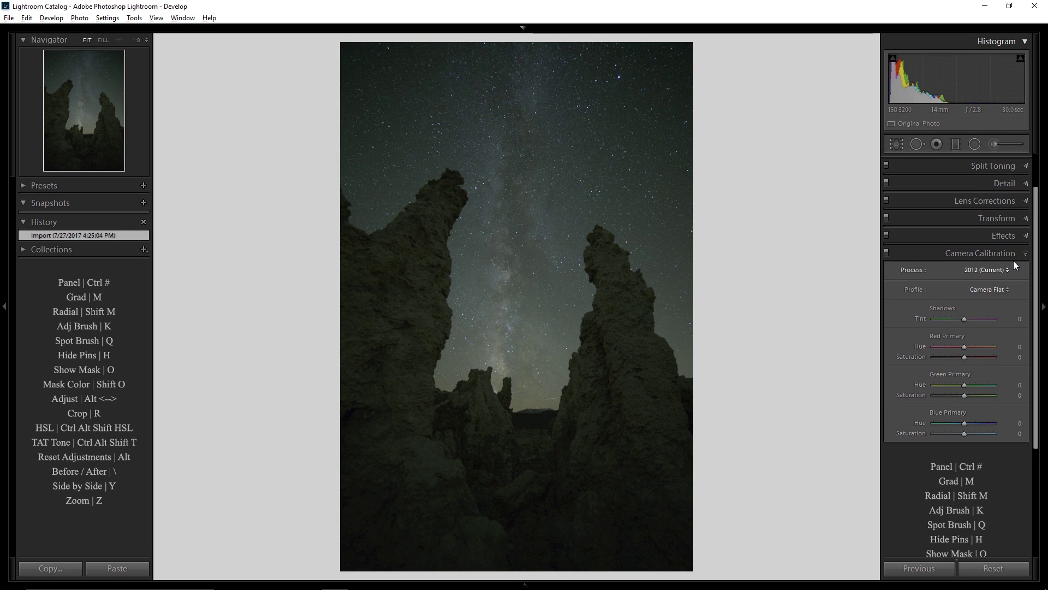
{"action": "left_click", "coordinate": [1013, 201]}
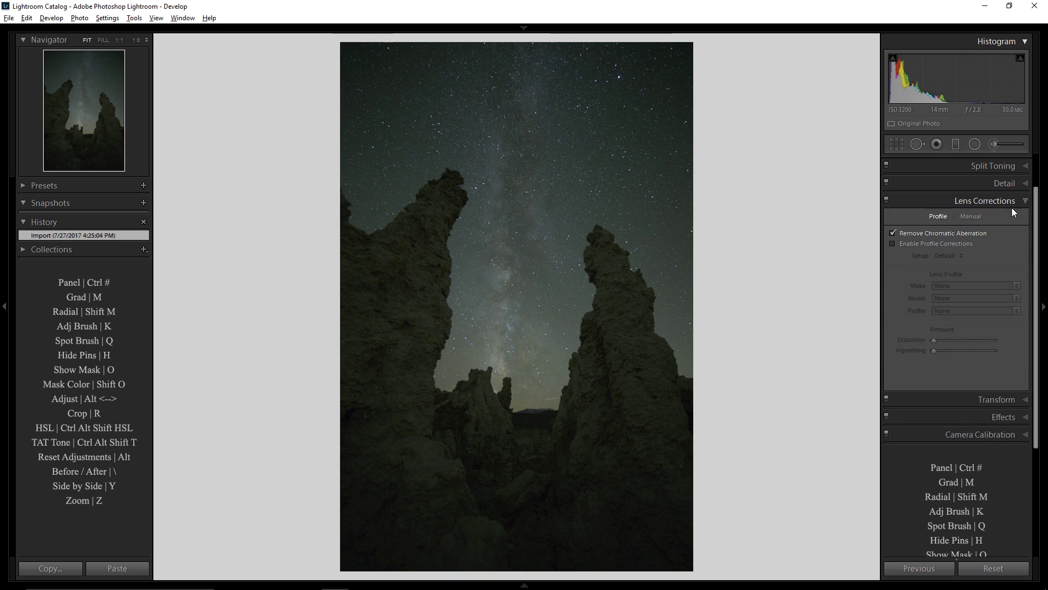
{"action": "left_click", "coordinate": [1004, 200]}
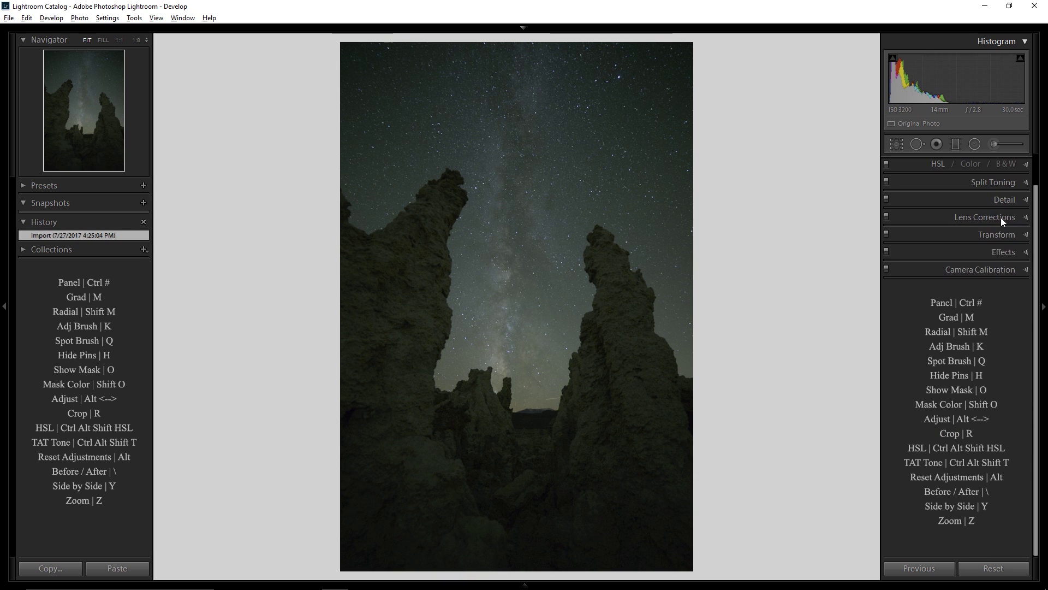
{"action": "scroll", "coordinate": [997, 273], "scroll_direction": "up", "scroll_amount": 1}
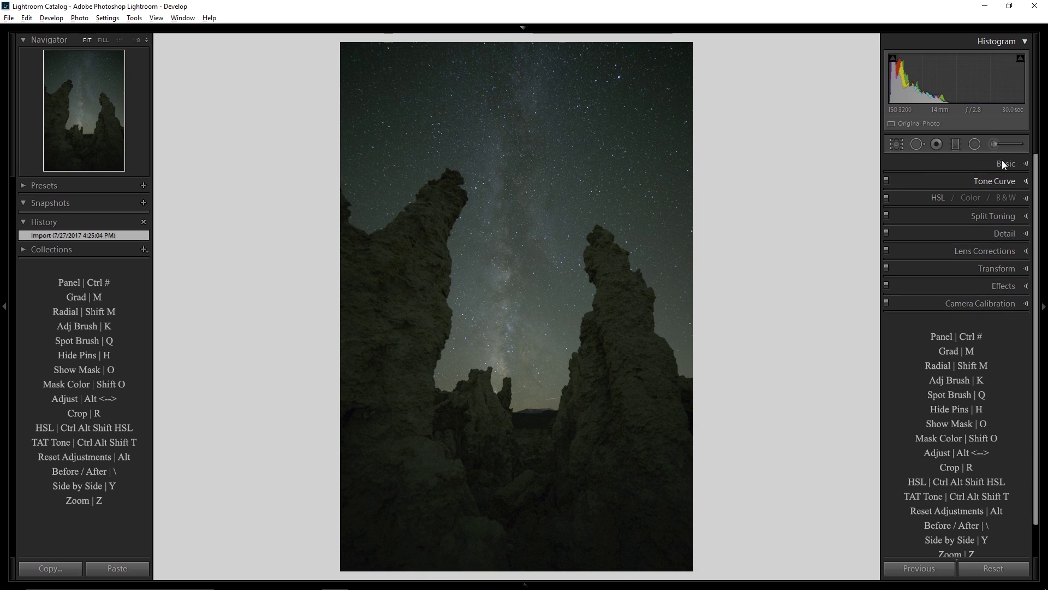
Brighten the photo by setting the exposure to +1.13 and the whites to +51.
{"action": "left_click", "coordinate": [1009, 164]}
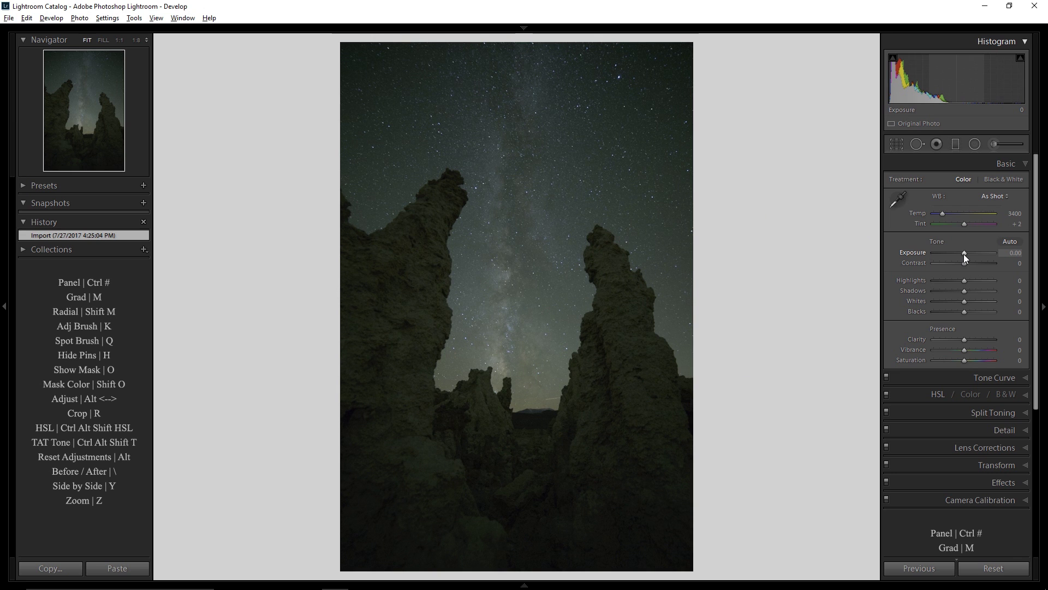
{"action": "left_click_drag", "start_coordinate": [964, 253], "coordinate": [981, 251]}
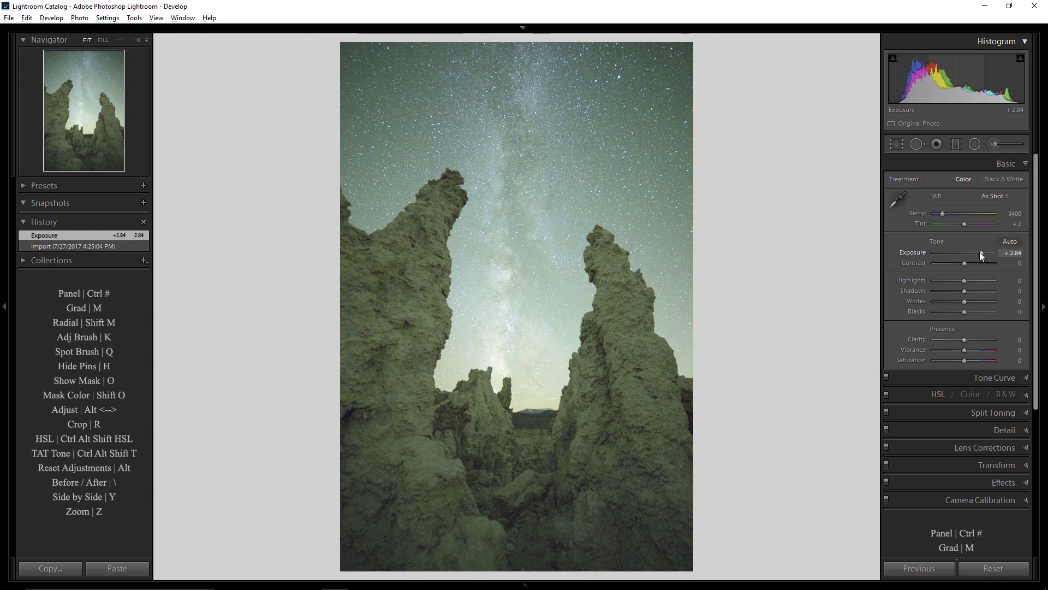
{"action": "double_click", "coordinate": [980, 251]}
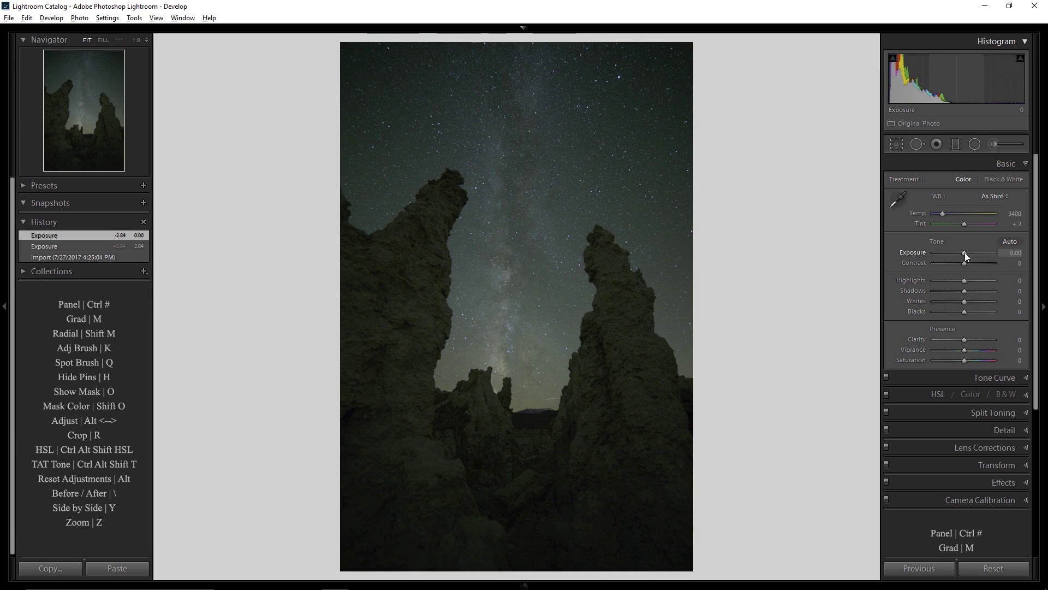
{"action": "left_click_drag", "start_coordinate": [965, 252], "coordinate": [972, 252]}
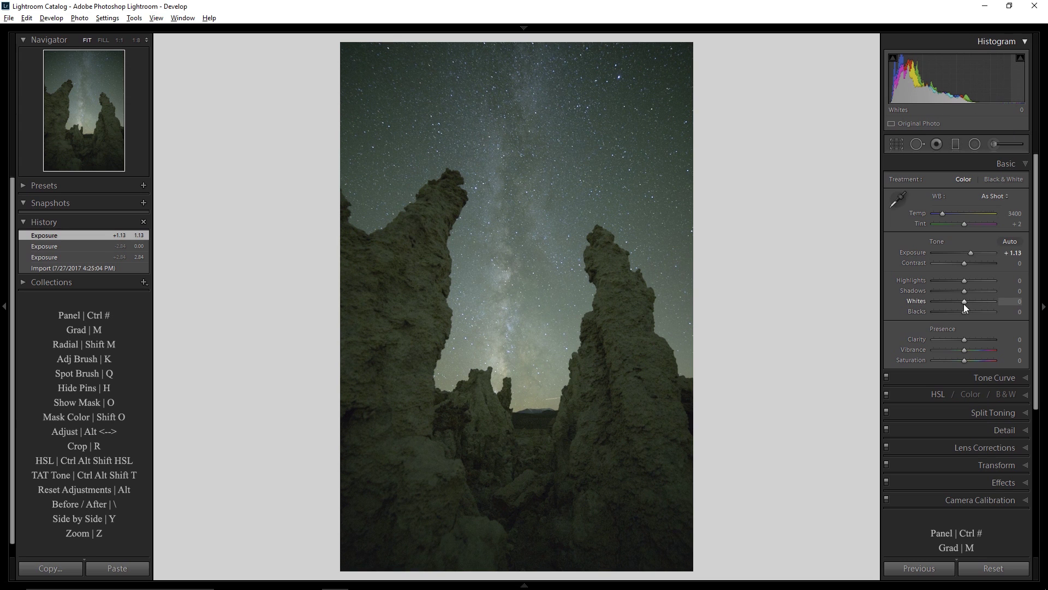
{"action": "left_click_drag", "start_coordinate": [964, 301], "coordinate": [978, 302]}
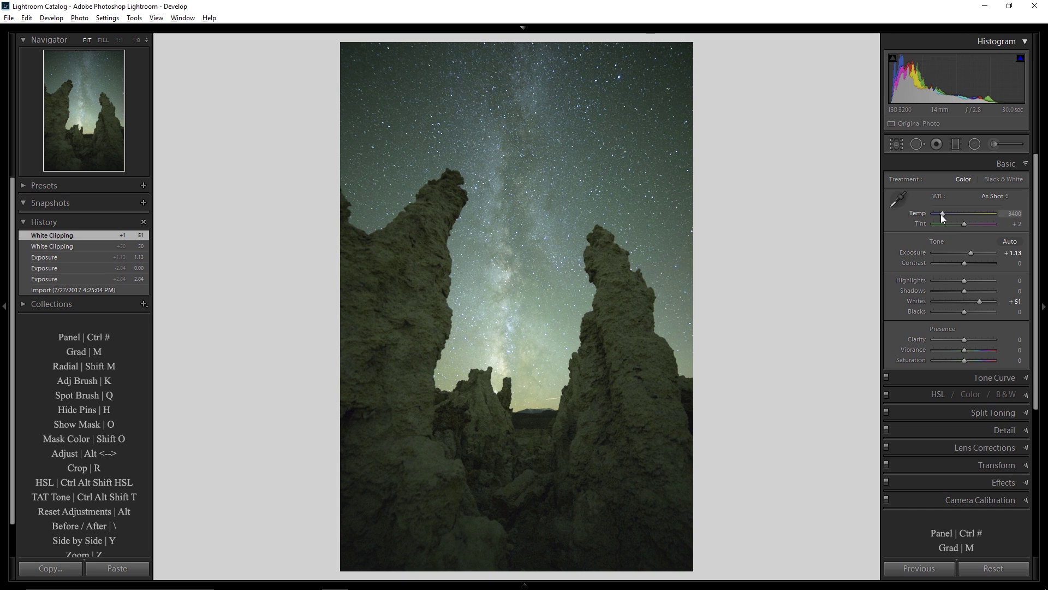
Correct the green cast by setting the white balance temperature to 3892 and the tint to +47.
{"action": "left_click_drag", "start_coordinate": [941, 214], "coordinate": [938, 214]}
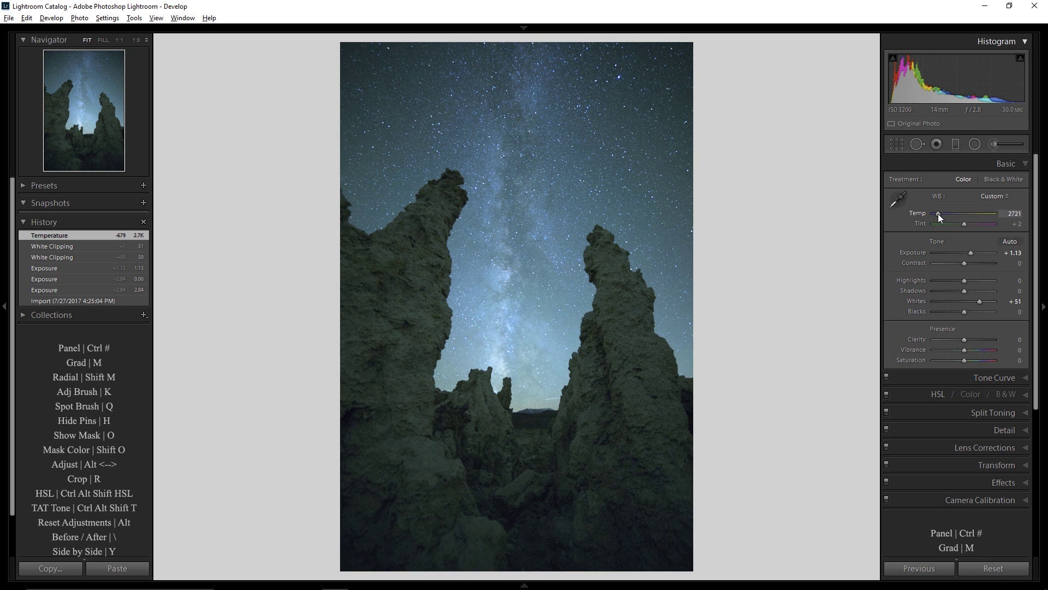
{"action": "left_click_drag", "start_coordinate": [938, 214], "coordinate": [943, 212]}
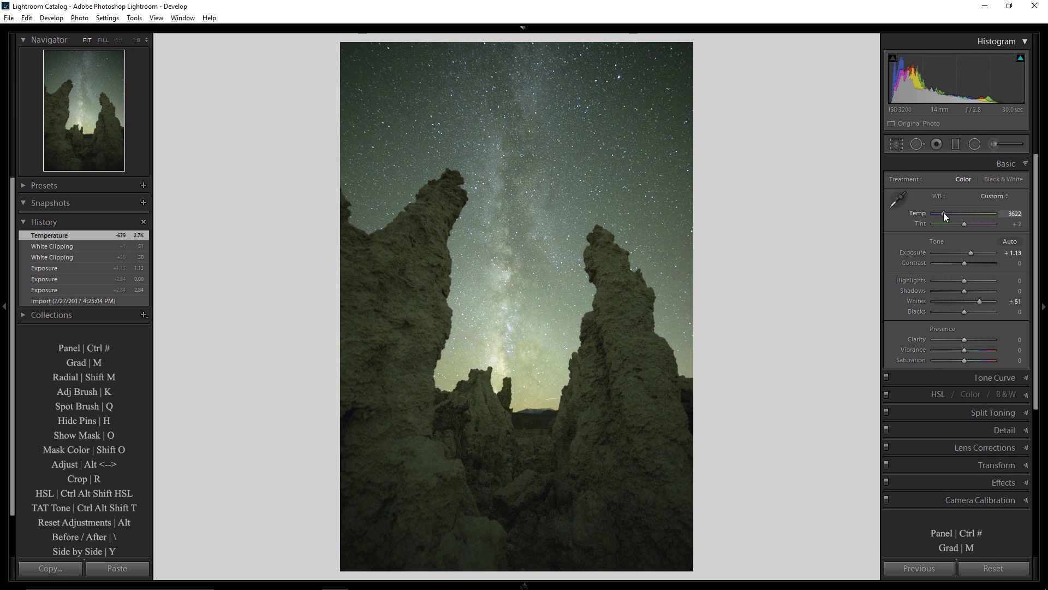
{"action": "left_click_drag", "start_coordinate": [944, 212], "coordinate": [944, 212]}
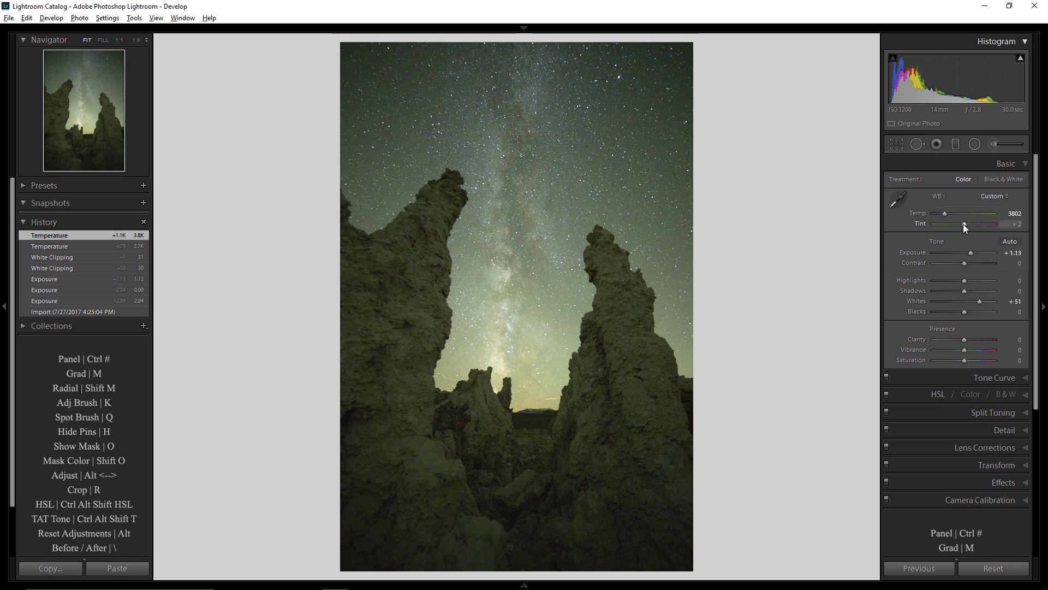
{"action": "left_click_drag", "start_coordinate": [964, 224], "coordinate": [970, 223]}
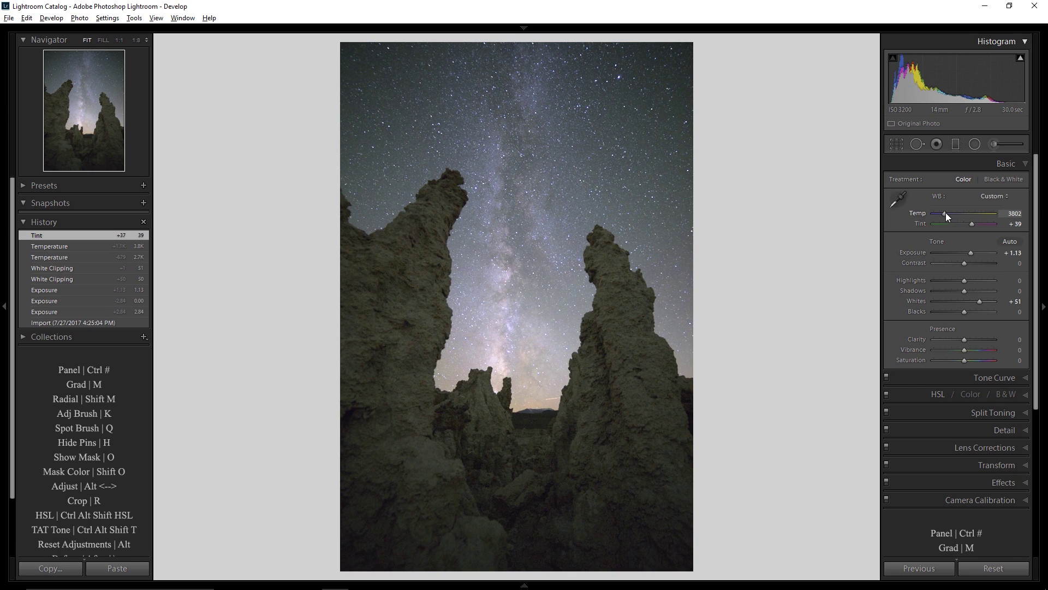
{"action": "left_click_drag", "start_coordinate": [946, 213], "coordinate": [948, 213]}
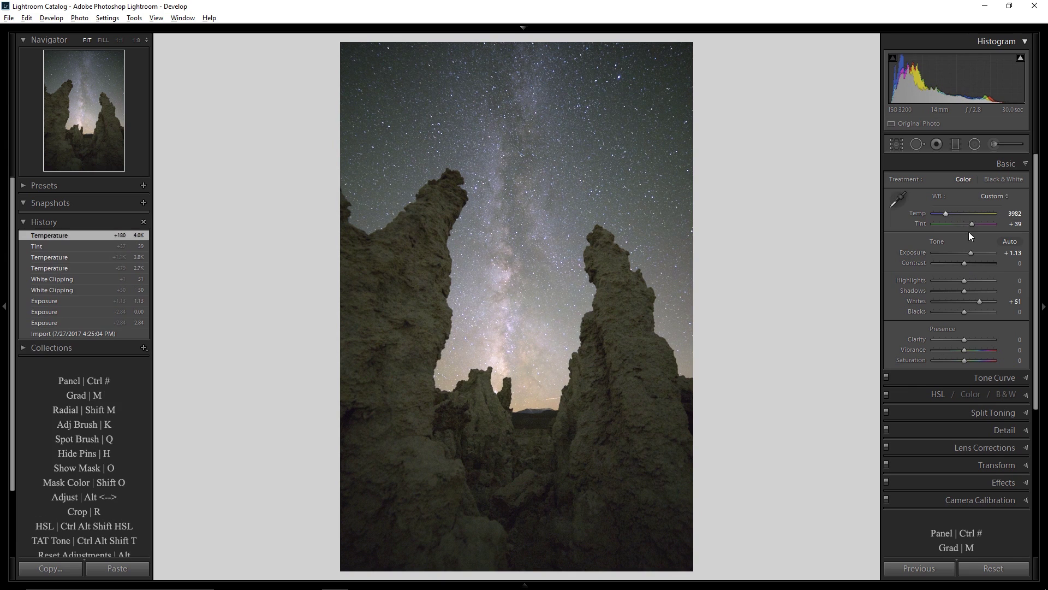
{"action": "left_click_drag", "start_coordinate": [972, 224], "coordinate": [946, 214]}
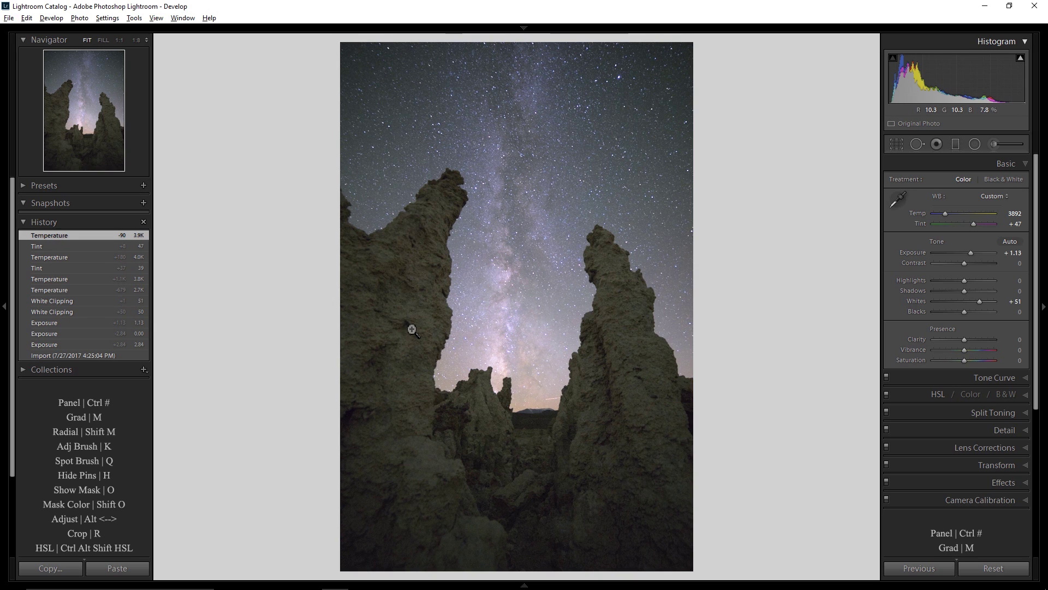
Check the Milky Way at full size and set vibrance to +23, saturation to +32 and tint to +45.
{"action": "left_click", "coordinate": [501, 357]}
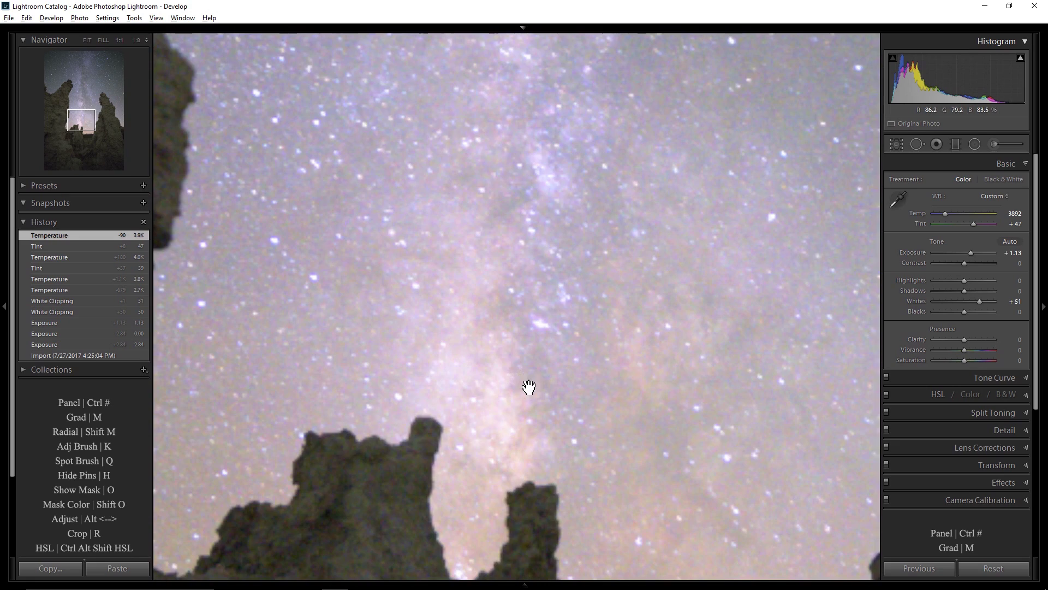
{"action": "left_click", "coordinate": [468, 273]}
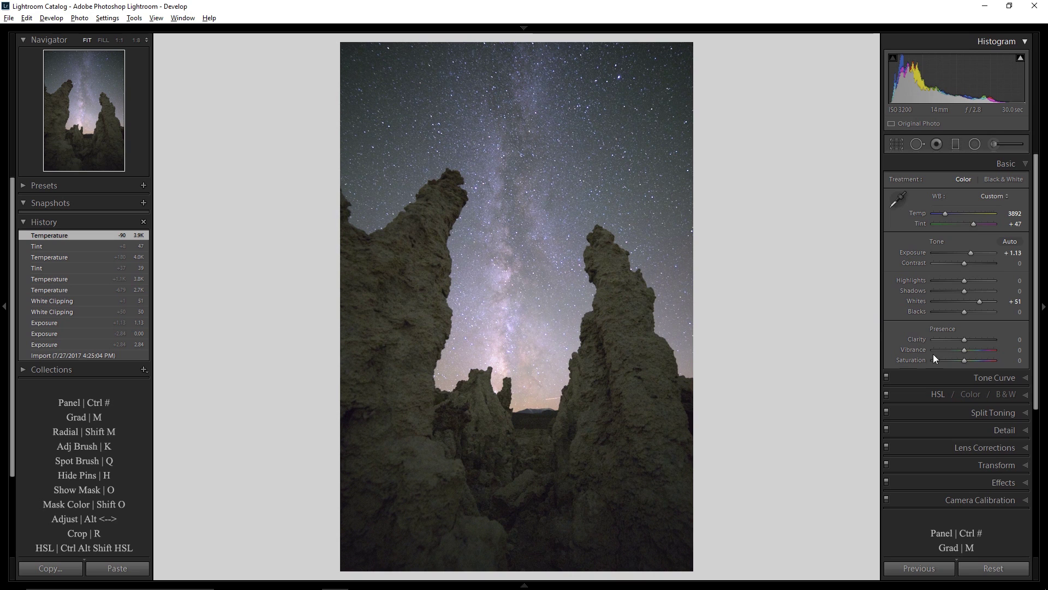
{"action": "left_click_drag", "start_coordinate": [965, 350], "coordinate": [976, 358]}
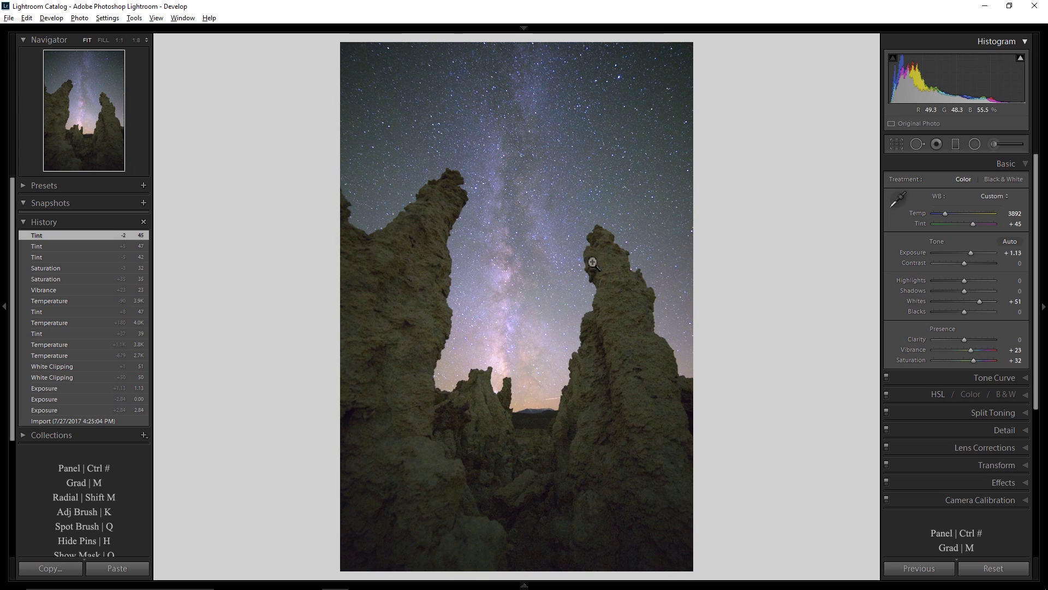
Try a clarity of +37 on the photo and reset it to 0.
{"action": "left_click", "coordinate": [971, 340]}
{"action": "left_click_drag", "start_coordinate": [971, 339], "coordinate": [975, 339]}
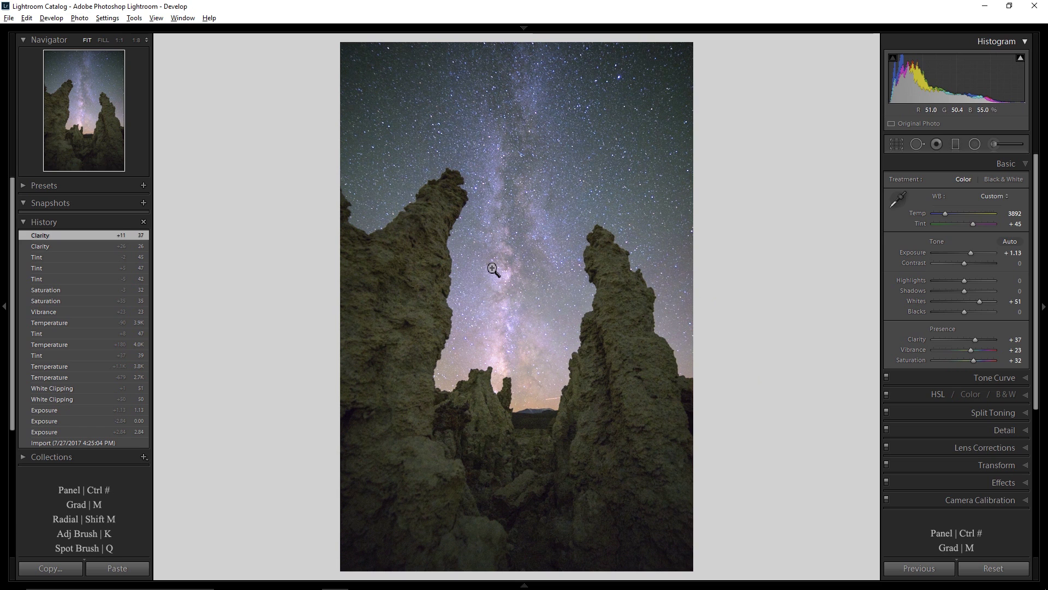
{"action": "double_click", "coordinate": [975, 339]}
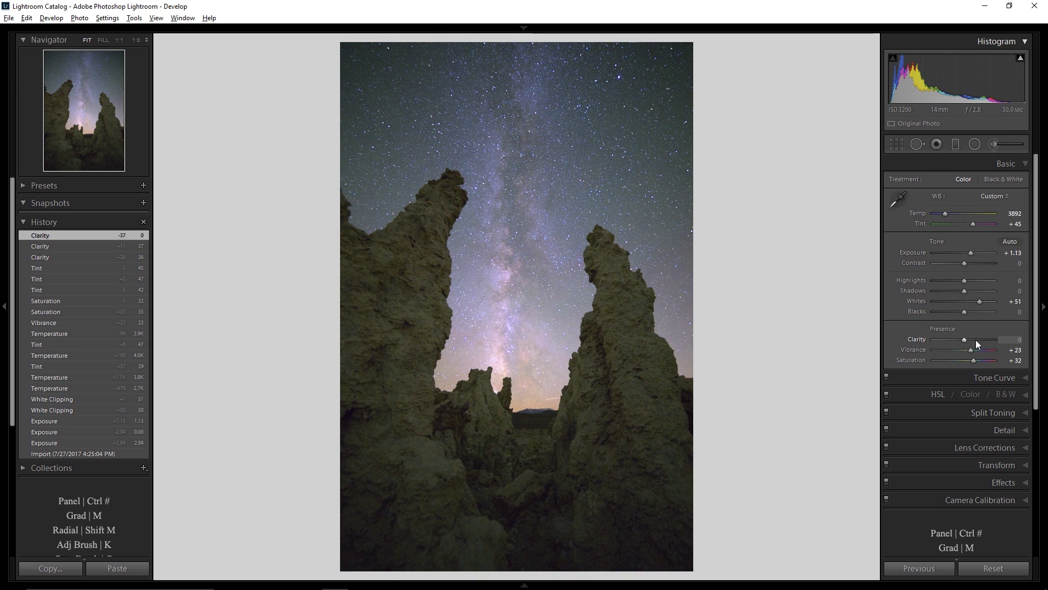
Shape the RGB point curve into an S, raising the highlight point near 79% input and lowering the midtone point near 49% to about 40%.
{"action": "left_click", "coordinate": [1000, 375]}
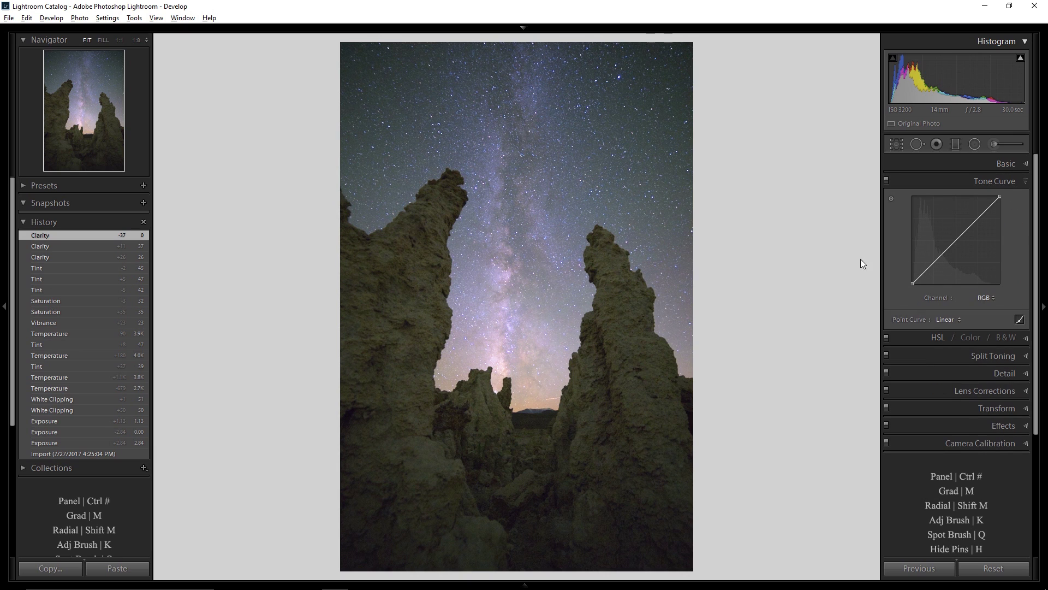
{"action": "left_click", "coordinate": [891, 199]}
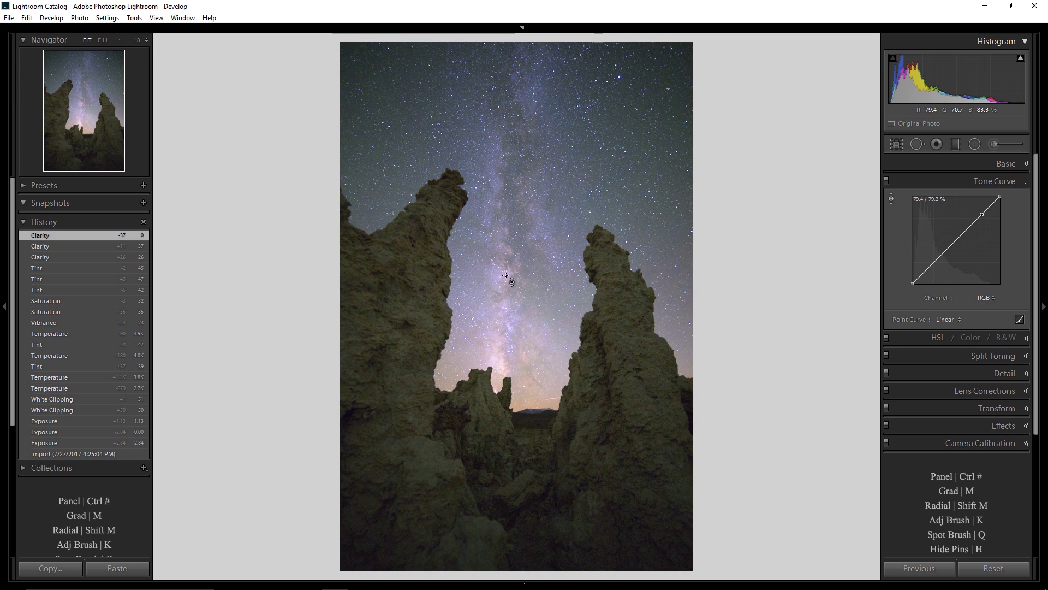
{"action": "left_click_drag", "start_coordinate": [506, 276], "coordinate": [516, 296]}
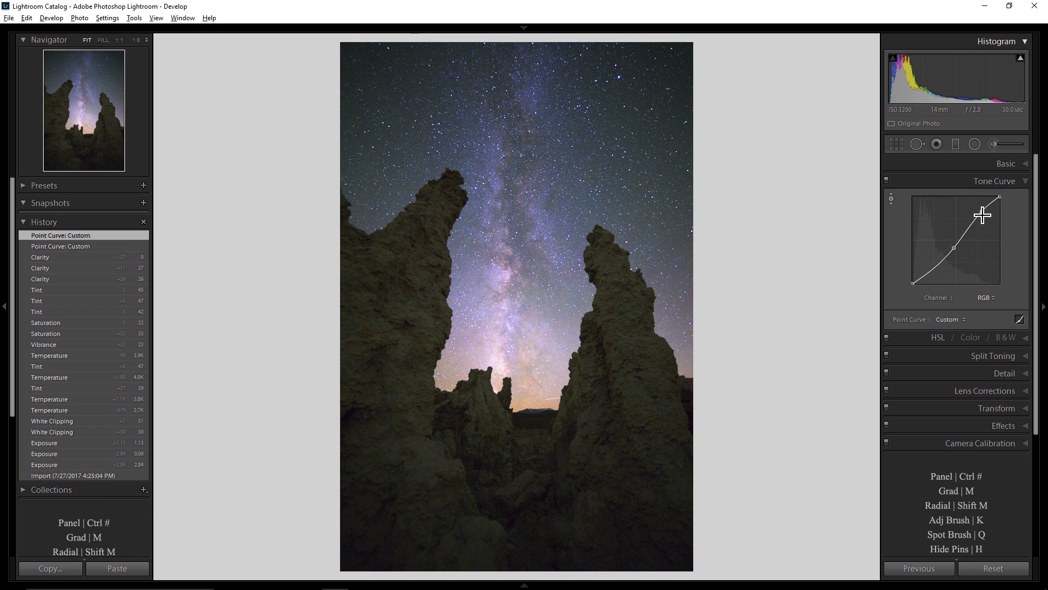
{"action": "left_click_drag", "start_coordinate": [982, 211], "coordinate": [981, 209]}
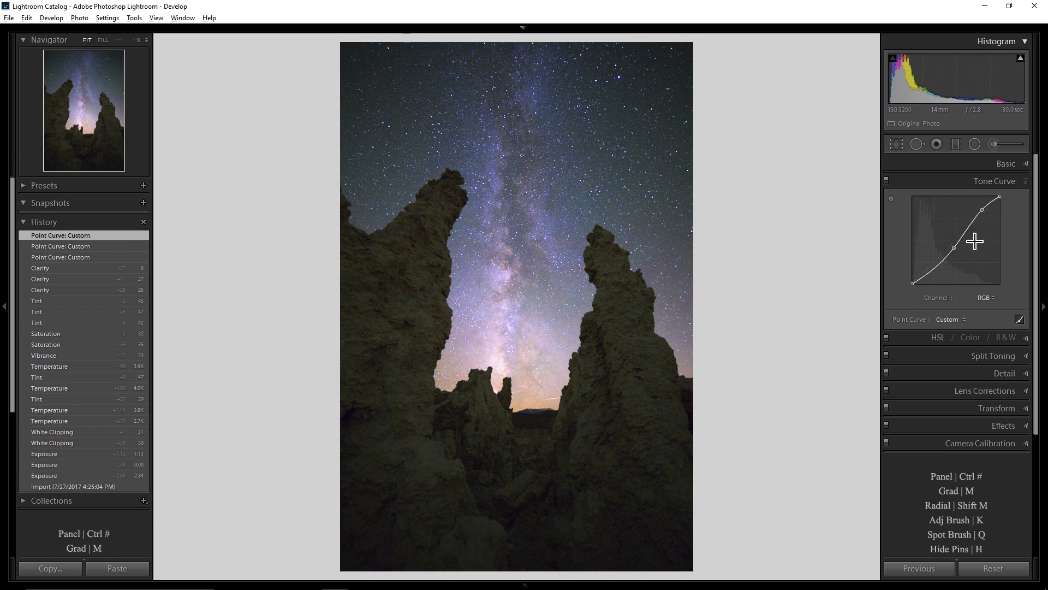
{"action": "left_click_drag", "start_coordinate": [954, 248], "coordinate": [955, 248]}
{"action": "left_click_drag", "start_coordinate": [983, 211], "coordinate": [982, 210]}
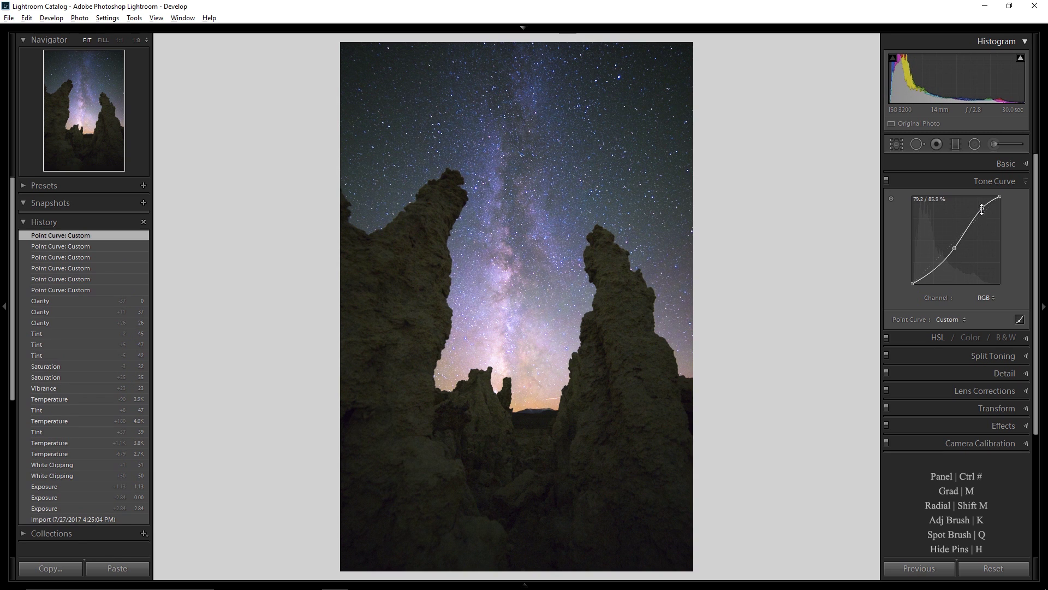
{"action": "left_click_drag", "start_coordinate": [954, 248], "coordinate": [955, 249]}
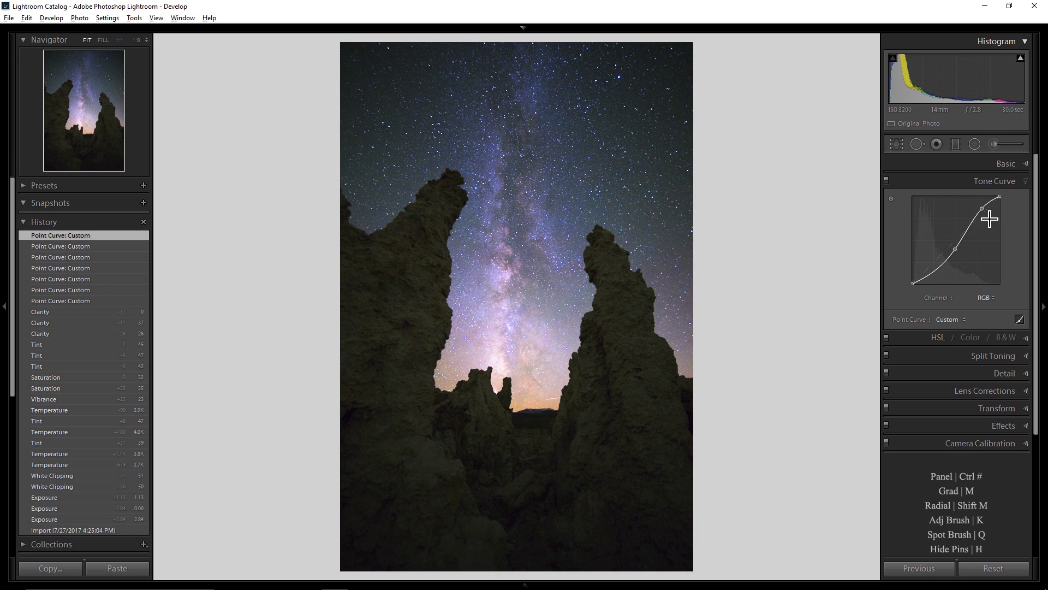
{"action": "left_click_drag", "start_coordinate": [982, 212], "coordinate": [981, 208]}
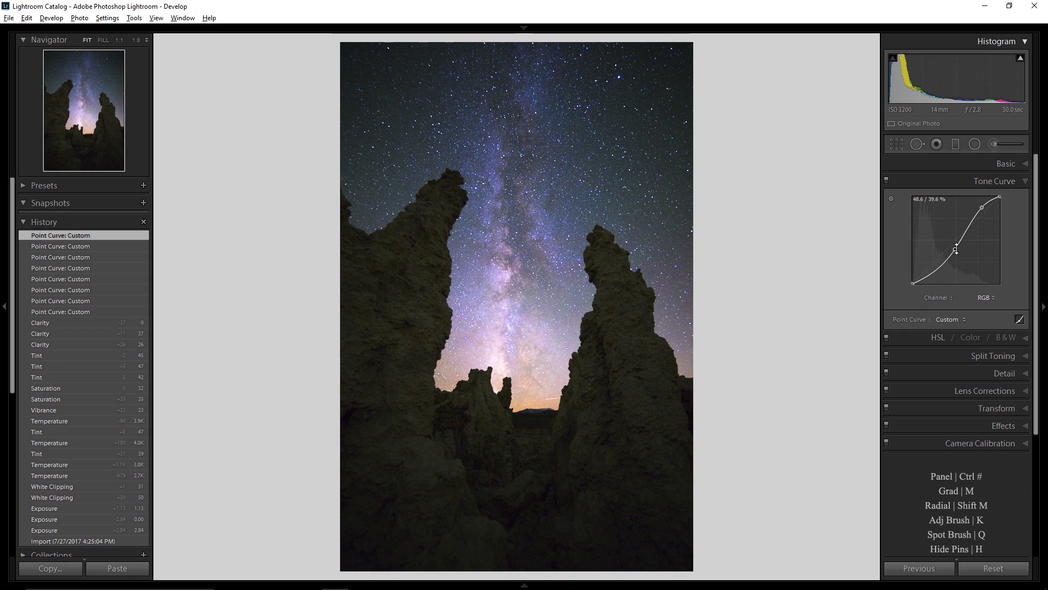
Lift the dark rock formations by setting the shadows to +55 in the basic adjustments.
{"action": "left_click", "coordinate": [988, 162]}
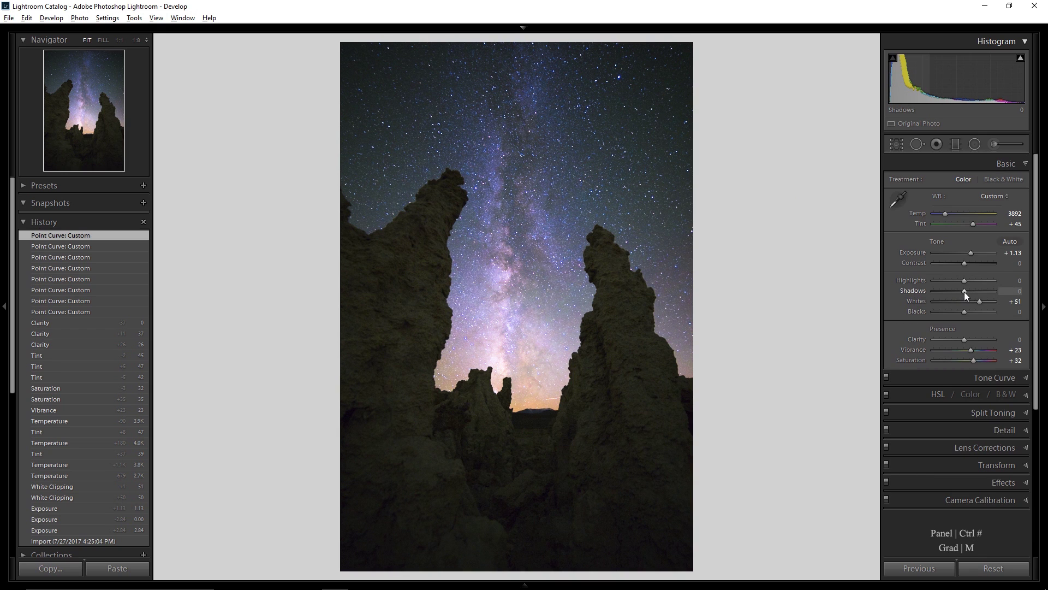
{"action": "left_click_drag", "start_coordinate": [965, 295], "coordinate": [986, 293]}
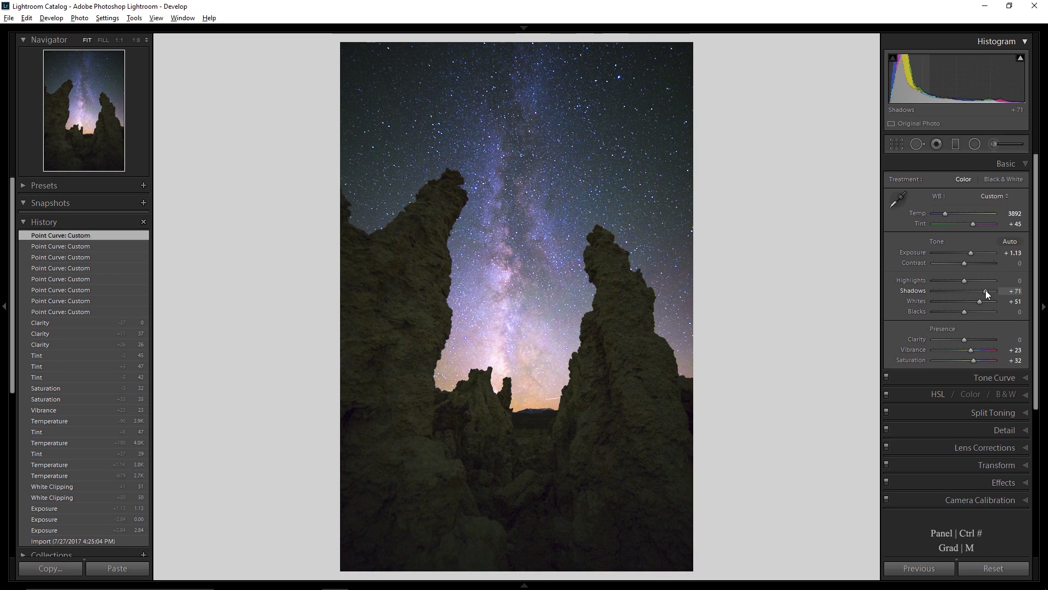
{"action": "left_click_drag", "start_coordinate": [986, 291], "coordinate": [1002, 288]}
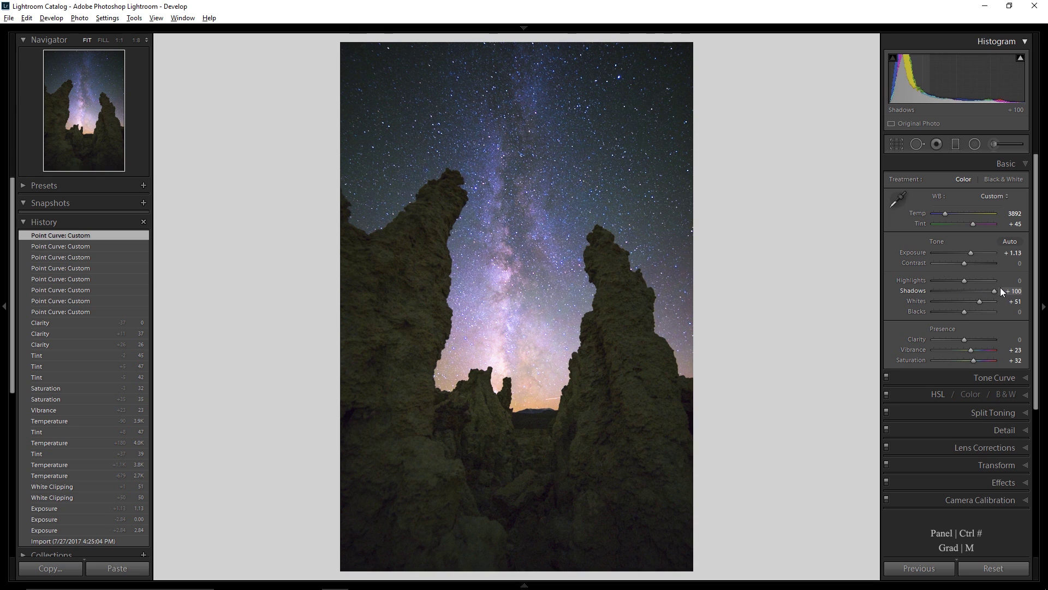
{"action": "left_click_drag", "start_coordinate": [996, 288], "coordinate": [982, 290]}
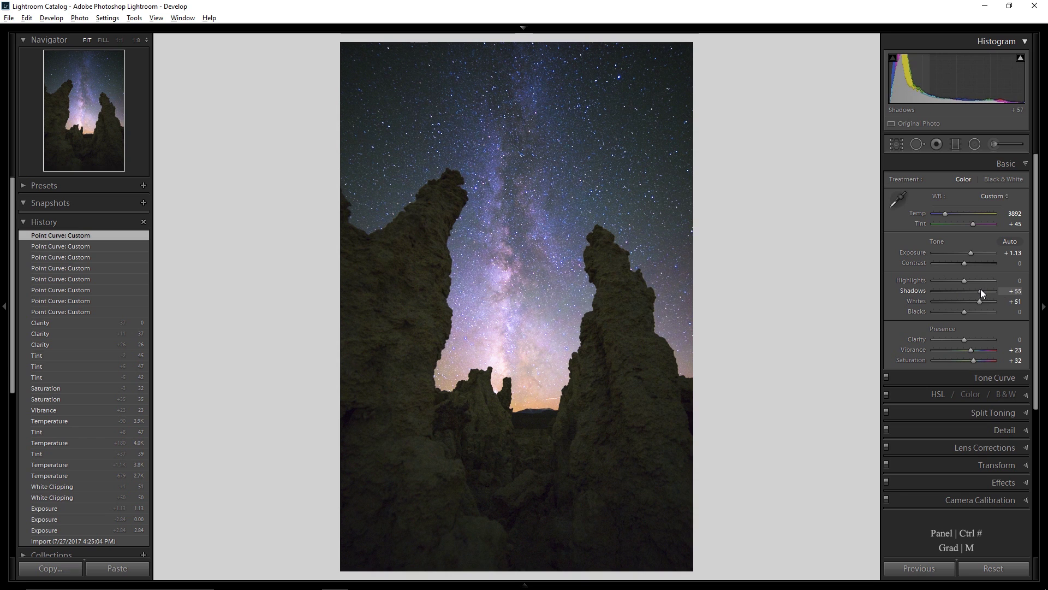
{"action": "left_click_drag", "start_coordinate": [981, 292], "coordinate": [981, 292]}
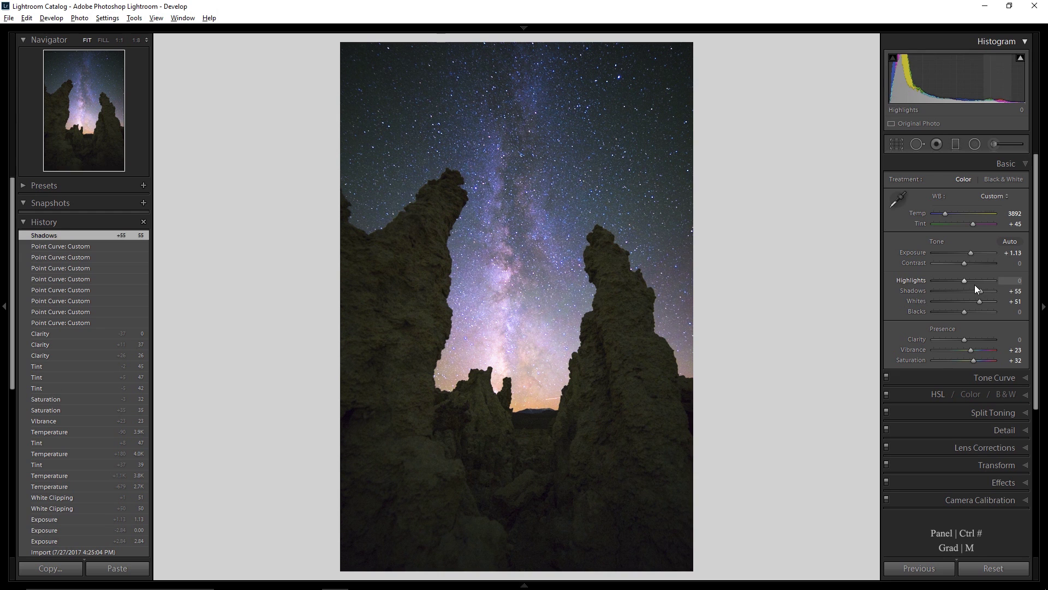